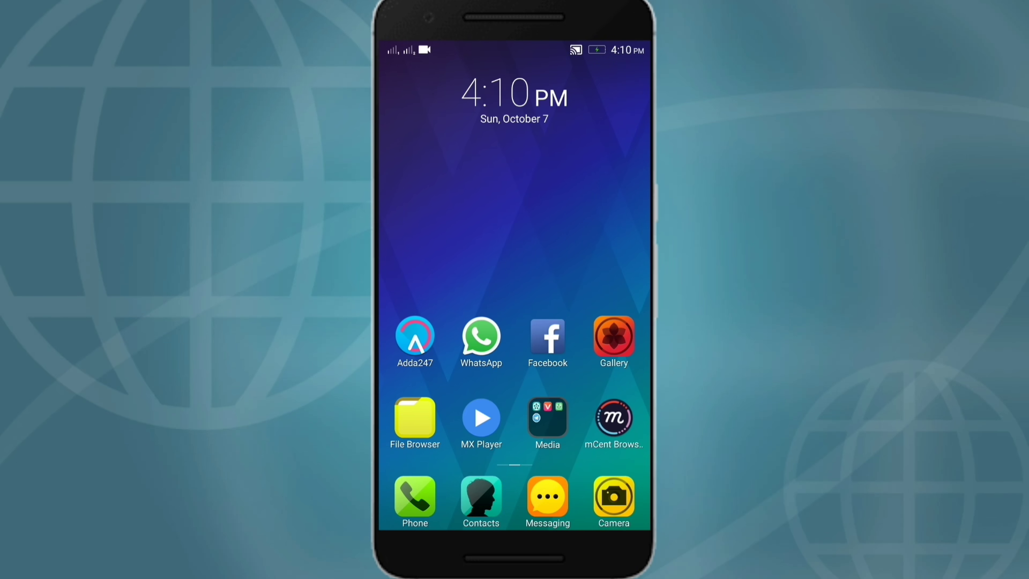
# Launch File Browser and open Internal Storage > Telegram, showing its Images, Video, Audio and Documents subfolders
pyautogui.click(481, 417)
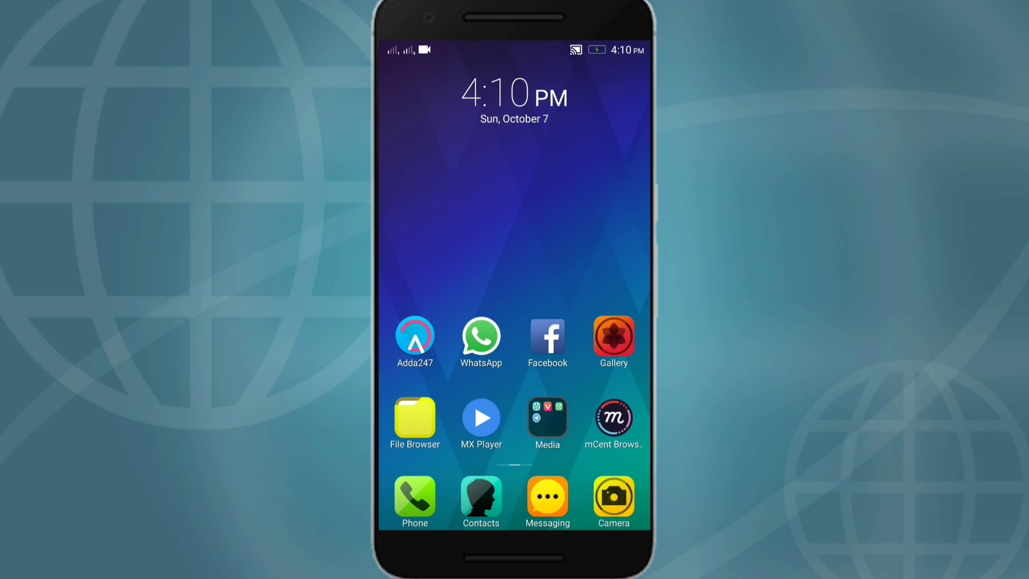
pyautogui.click(414, 417)
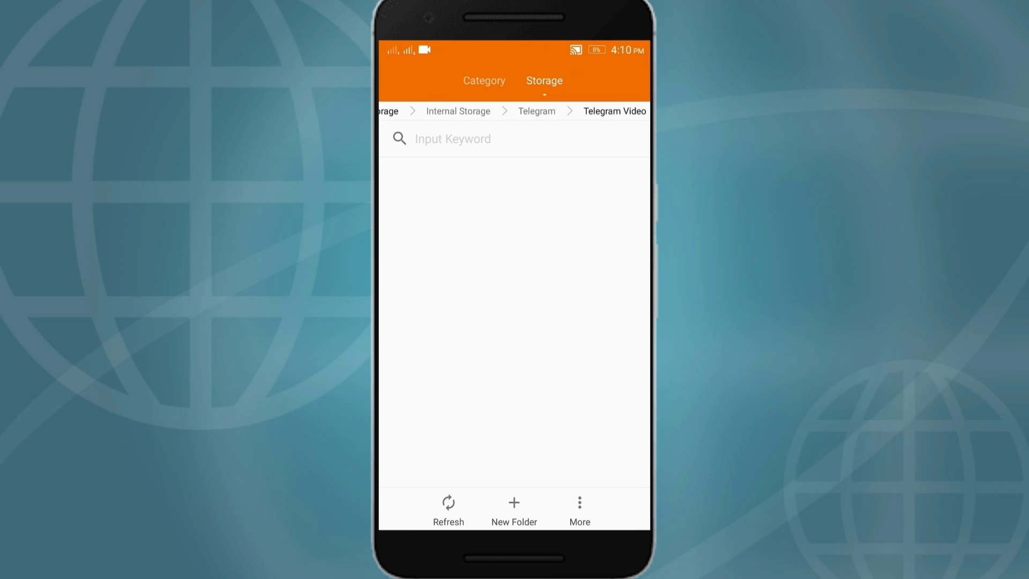
pyautogui.click(458, 111)
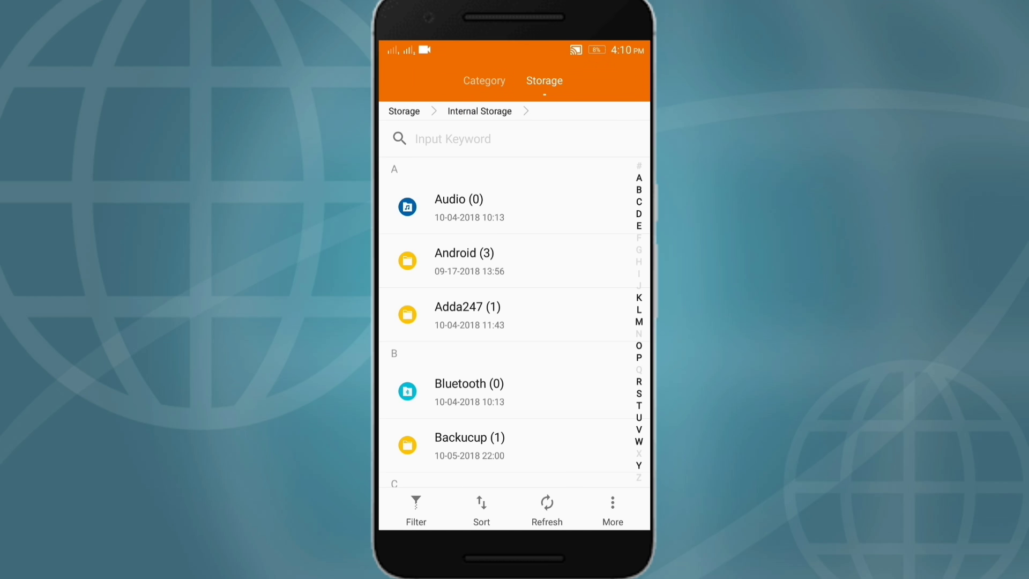
pyautogui.click(404, 111)
pyautogui.click(483, 163)
pyautogui.scroll(-2, 570, 246)
pyautogui.scroll(-5, 569, 246)
pyautogui.scroll(-5, 569, 247)
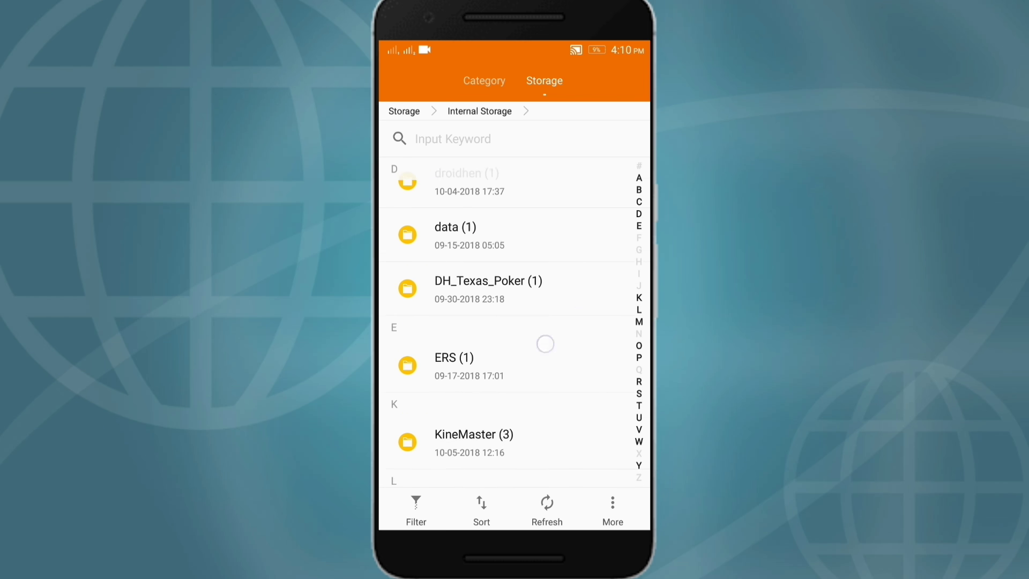
pyautogui.scroll(5, 547, 293)
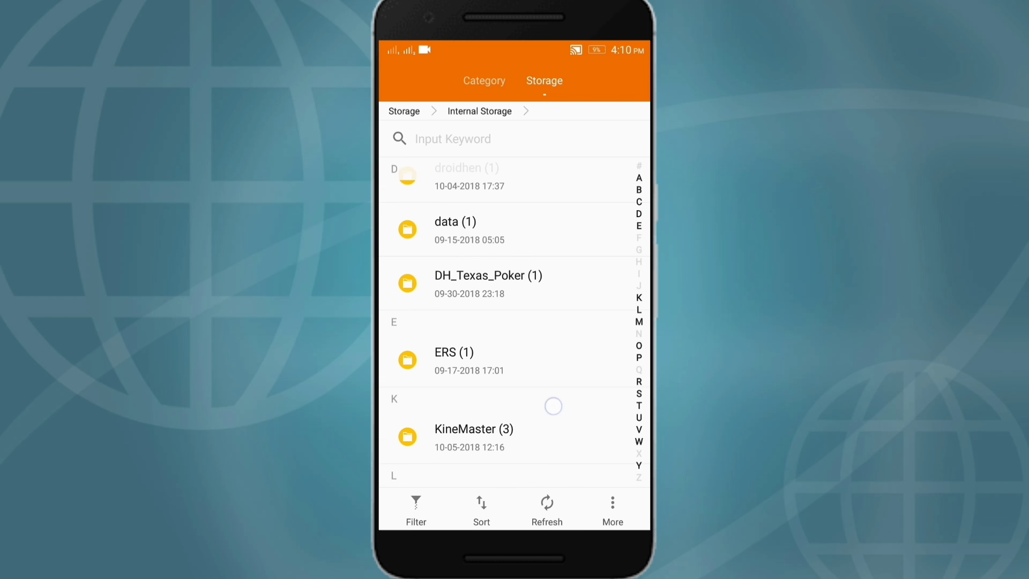
pyautogui.scroll(3, 563, 438)
pyautogui.scroll(-6, 546, 409)
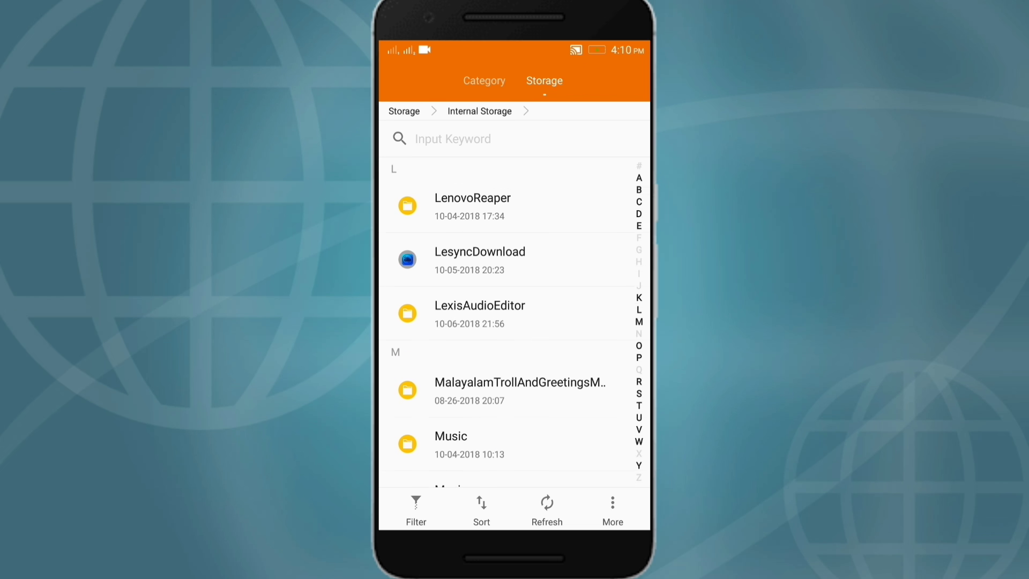
pyautogui.scroll(-2, 531, 396)
pyautogui.scroll(-3, 531, 396)
pyautogui.scroll(-3, 531, 395)
pyautogui.scroll(-3, 531, 396)
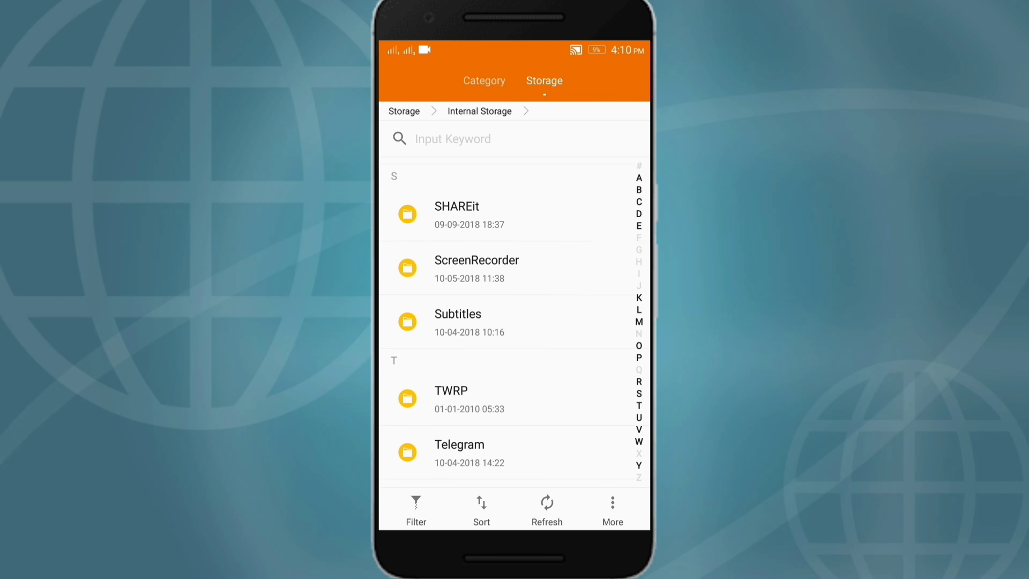
pyautogui.scroll(-3, 546, 321)
pyautogui.click(482, 257)
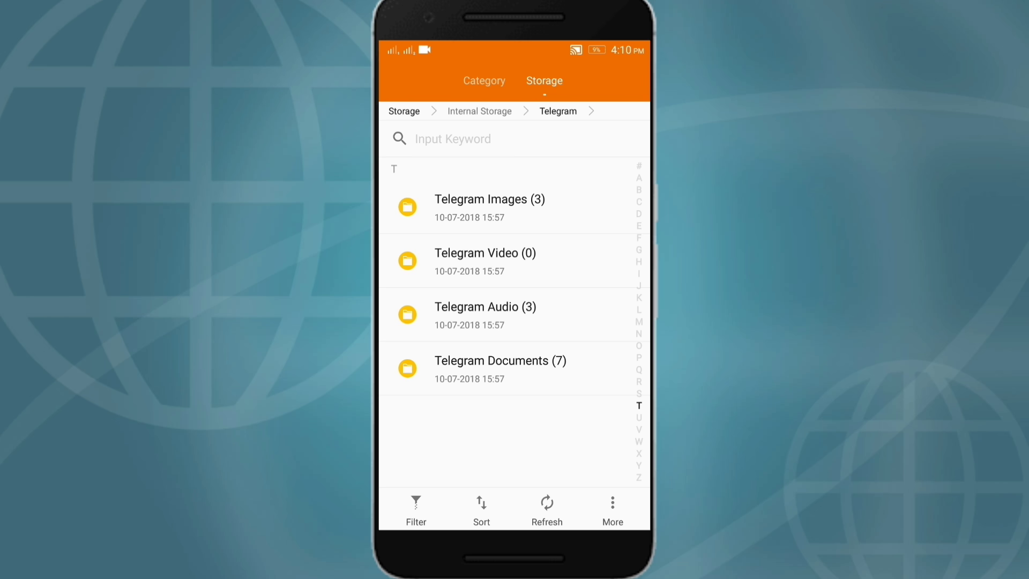
pyautogui.click(535, 257)
pyautogui.press('Escape')
pyautogui.click(514, 365)
pyautogui.scroll(-1, 515, 361)
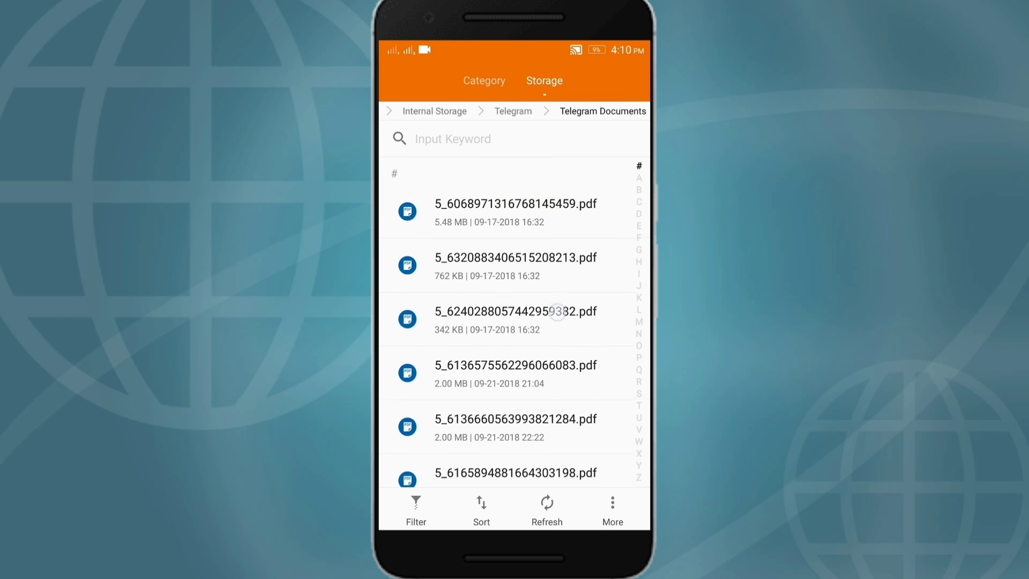
pyautogui.press('Escape')
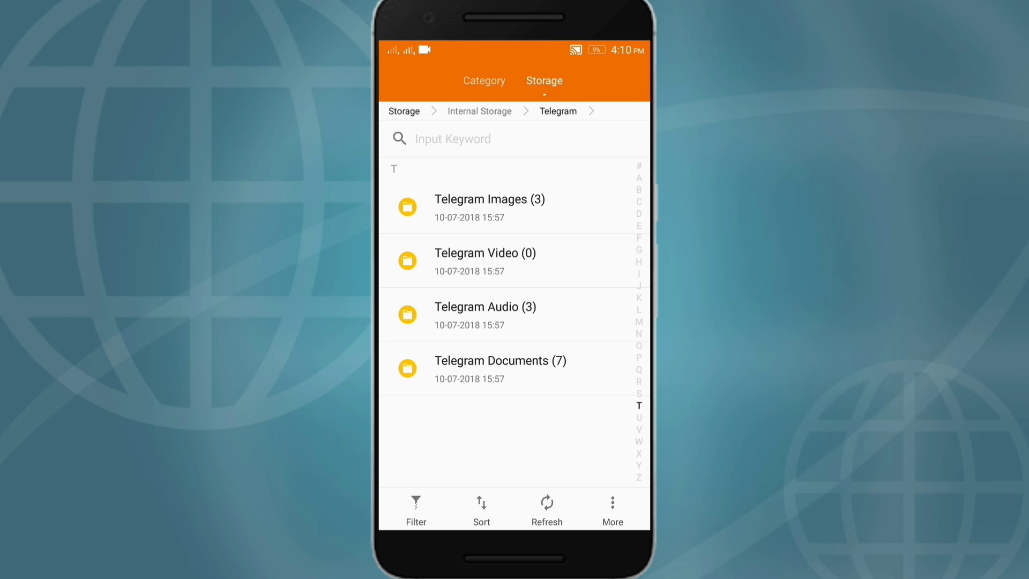
# Return to Internal Storage, open Telegram > Telegram Documents, and leave its PDFs unselected
pyautogui.press('Escape')
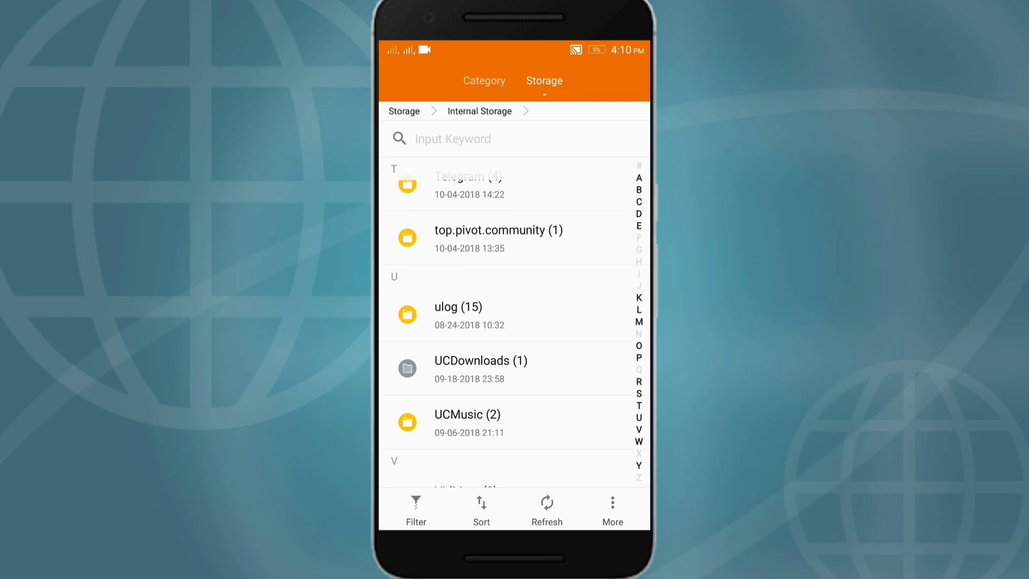
pyautogui.moveTo(540, 366); pyautogui.dragTo(540, 201)
pyautogui.moveTo(535, 416); pyautogui.dragTo(535, 450)
pyautogui.moveTo(575, 225); pyautogui.dragTo(552, 393)
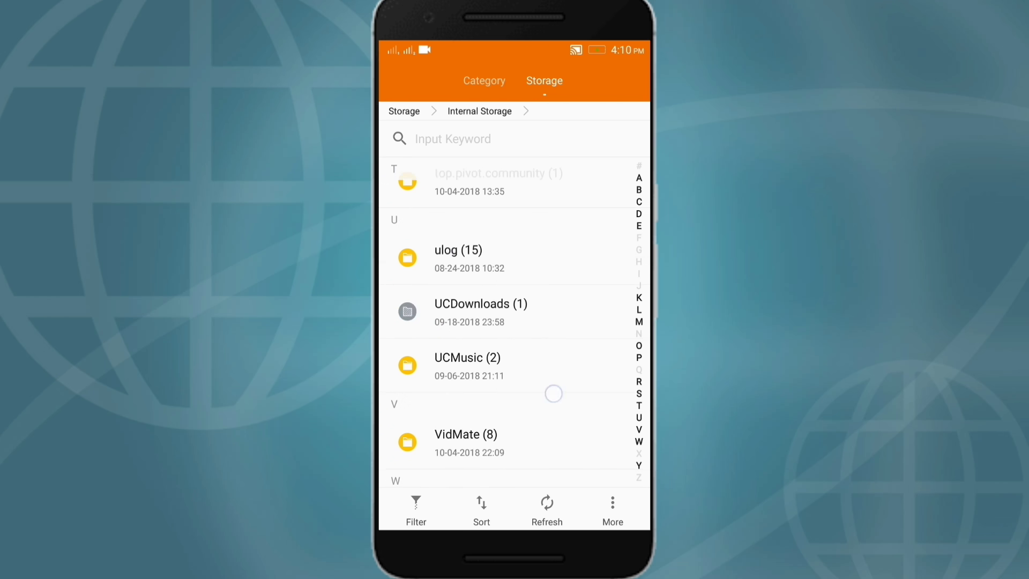
pyautogui.moveTo(553, 242); pyautogui.dragTo(553, 417)
pyautogui.click(525, 399)
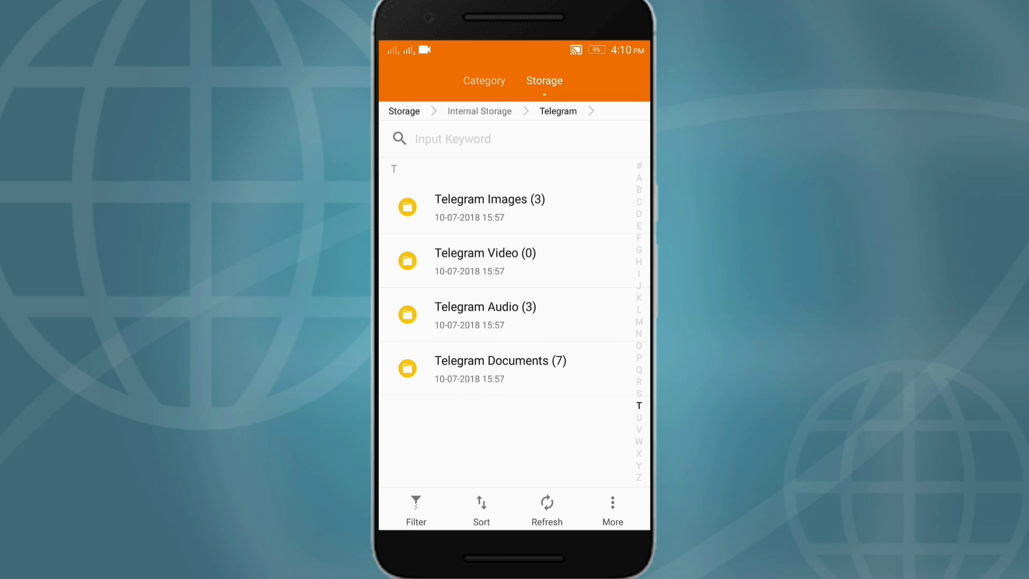
pyautogui.click(565, 348)
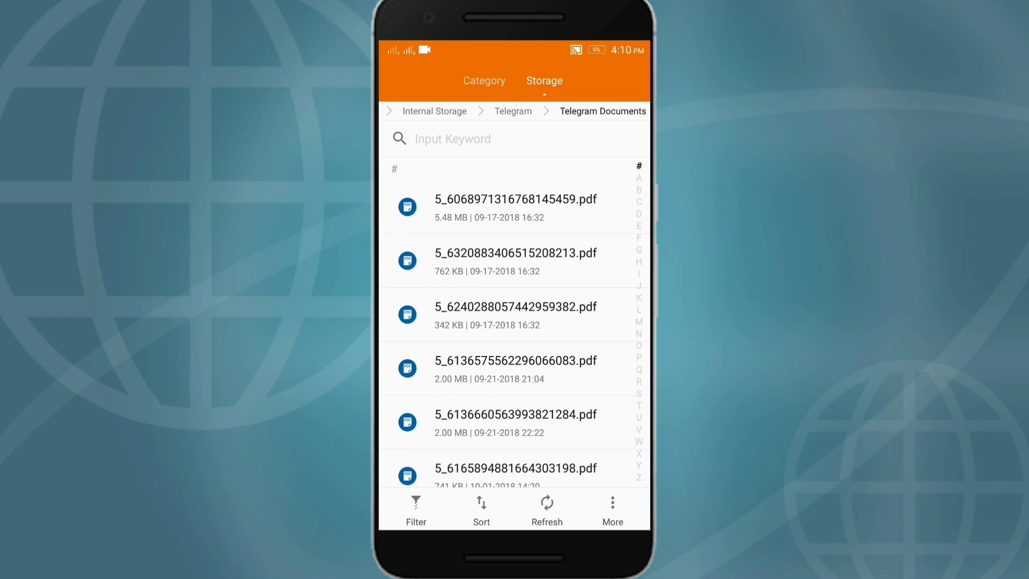
pyautogui.click(549, 208)
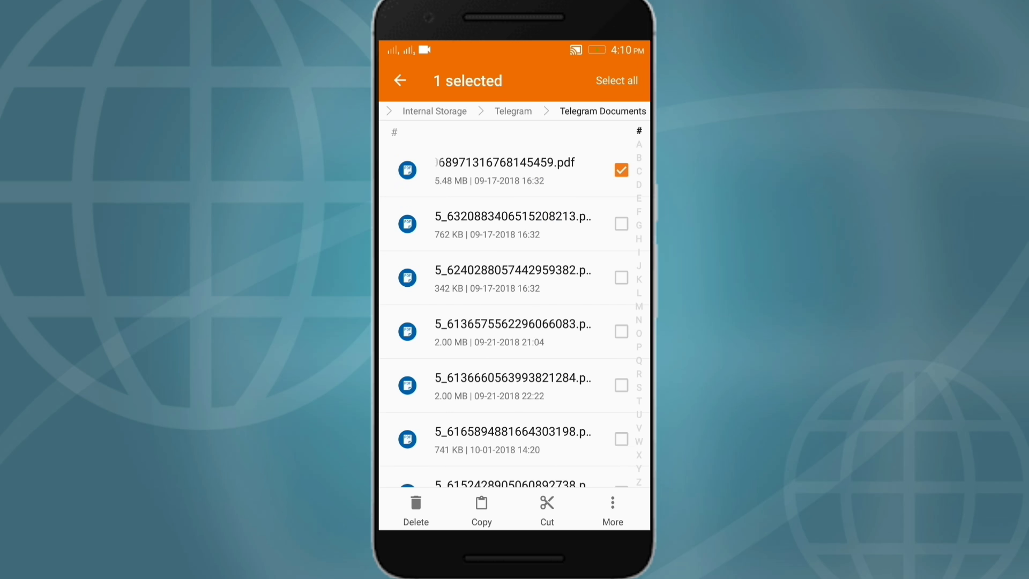
pyautogui.press('Escape')
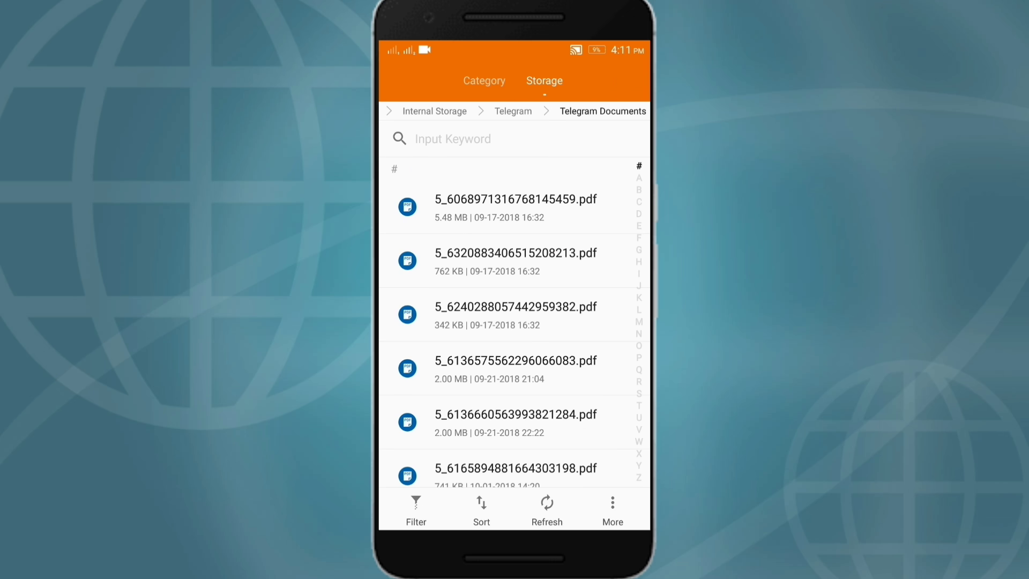